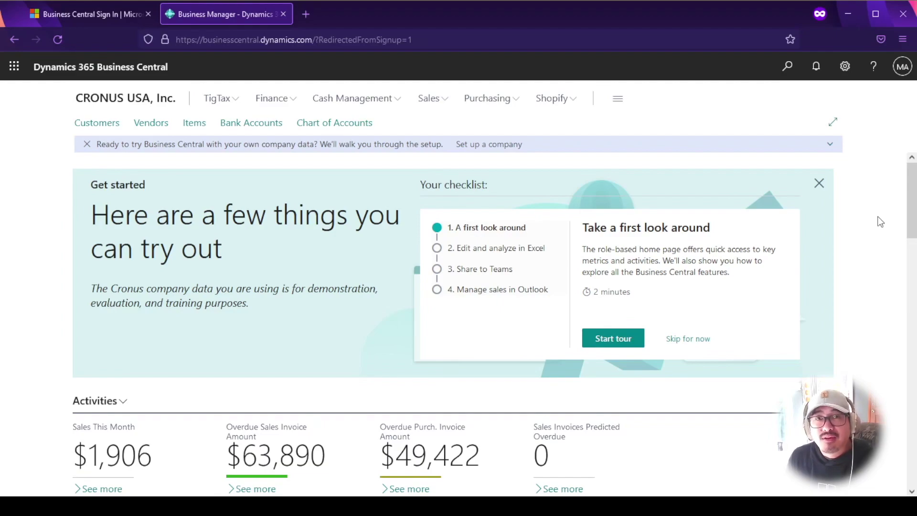
Open the Business Central admin center and compare the current and available update versions of the Production and Sandbox environments
{"action": "left_click", "coordinate": [845, 66]}
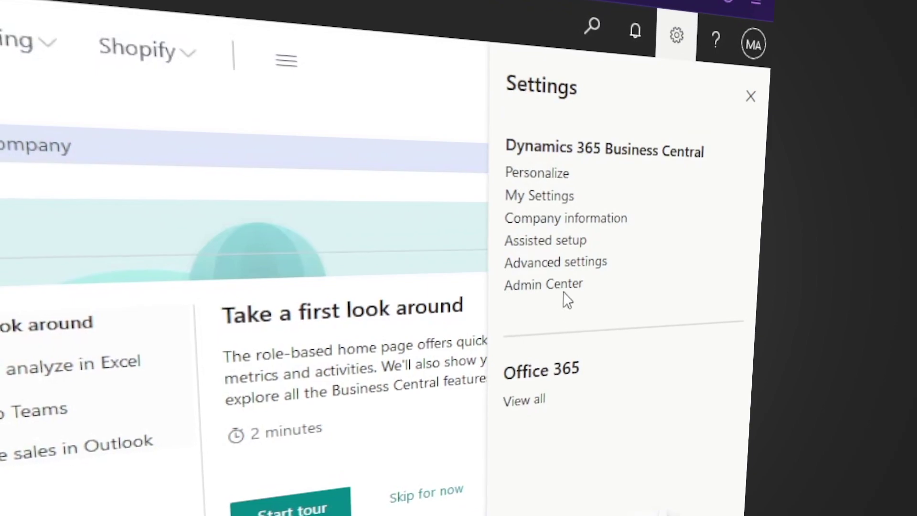
{"action": "left_click", "coordinate": [531, 305]}
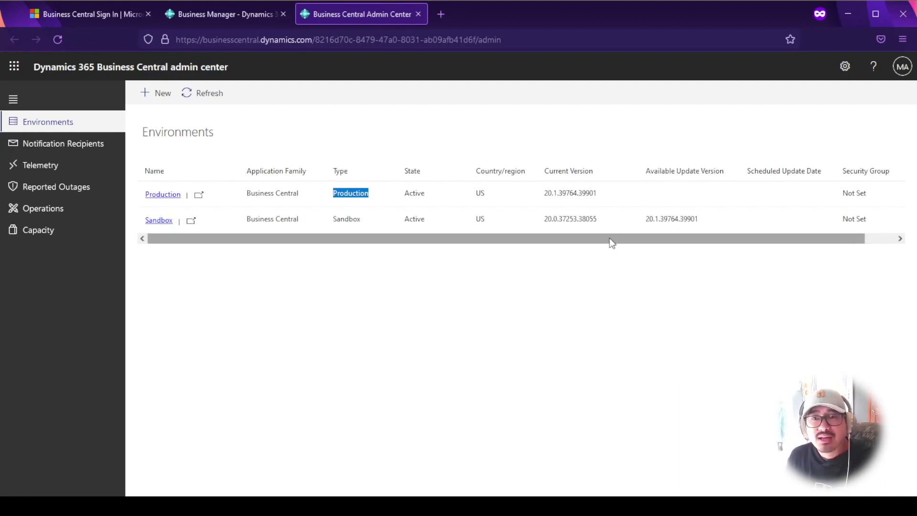
{"action": "left_click", "coordinate": [435, 198]}
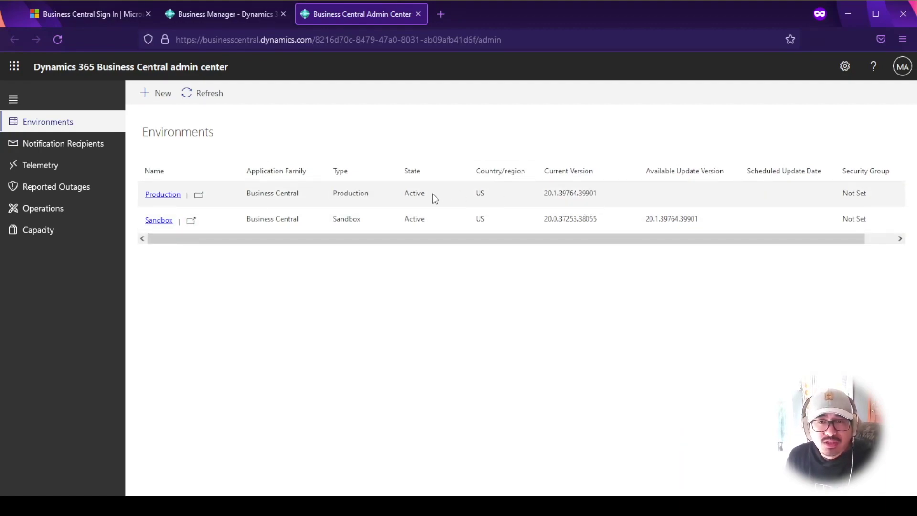
{"action": "left_click_drag", "start_coordinate": [543, 192], "coordinate": [612, 196]}
{"action": "left_click_drag", "start_coordinate": [654, 221], "coordinate": [700, 225]}
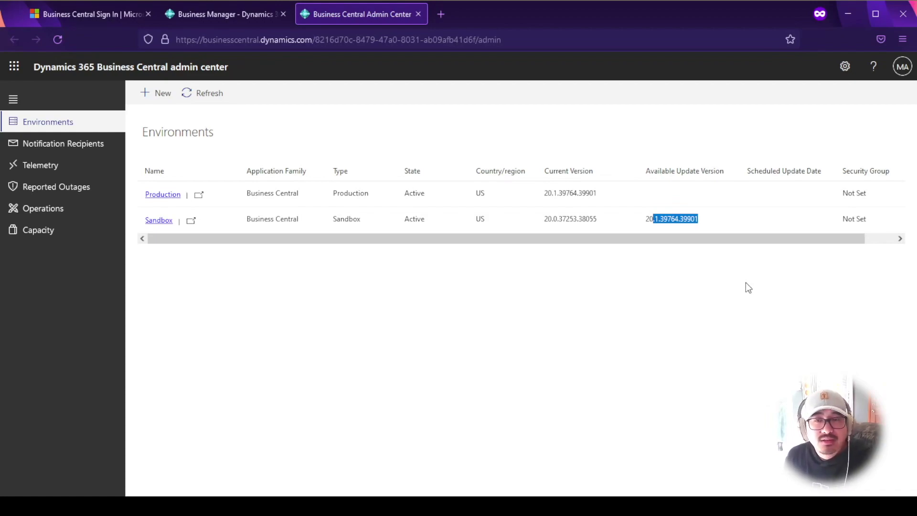
{"action": "left_click", "coordinate": [649, 218]}
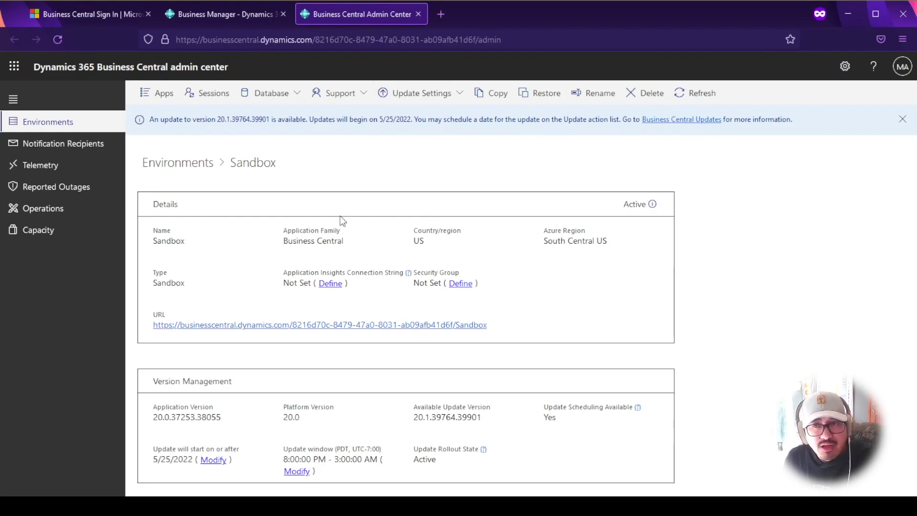
Read the Sandbox environment's update notice, including the available version and the date updates begin
{"action": "left_click_drag", "start_coordinate": [420, 120], "coordinate": [539, 125]}
{"action": "left_click", "coordinate": [537, 166]}
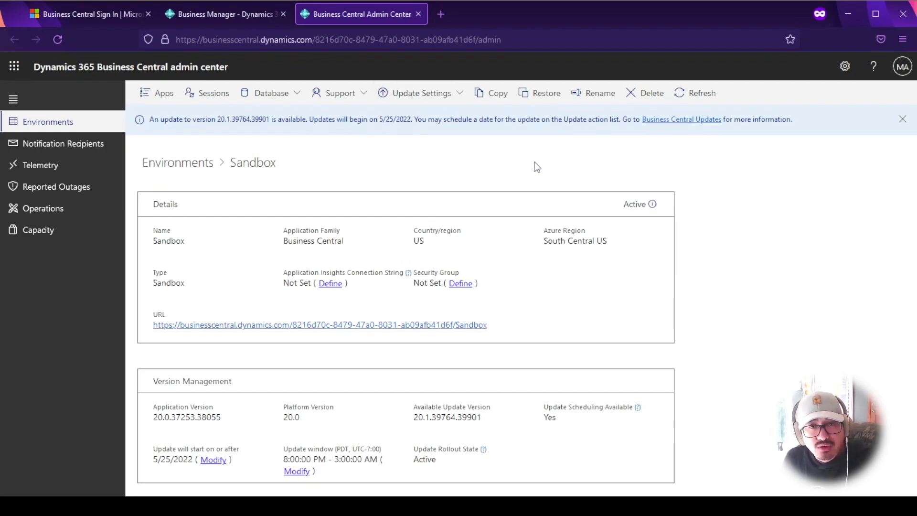
{"action": "left_click_drag", "start_coordinate": [380, 120], "coordinate": [383, 126]}
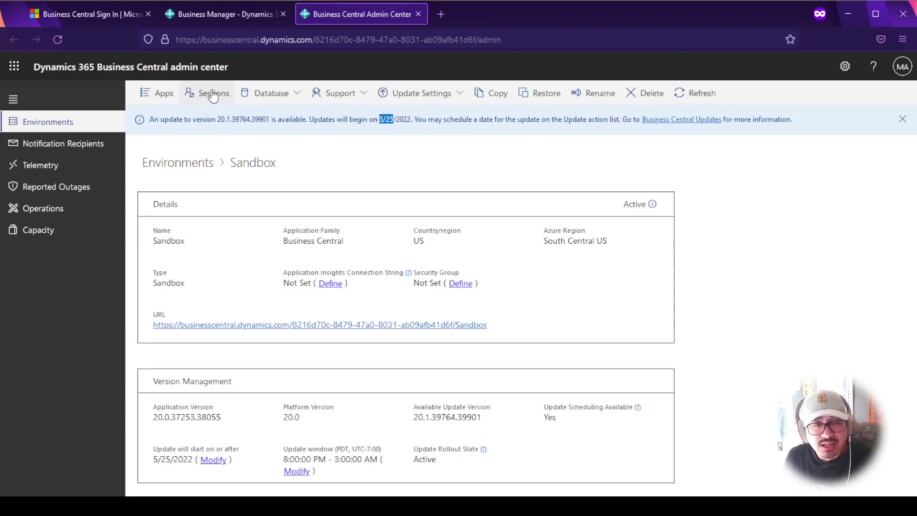
{"action": "left_click", "coordinate": [330, 172]}
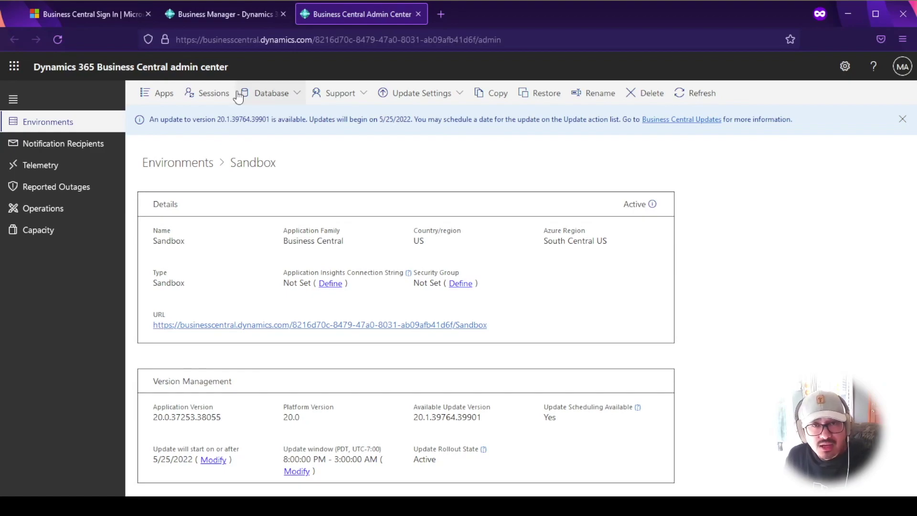
{"action": "left_click", "coordinate": [204, 102]}
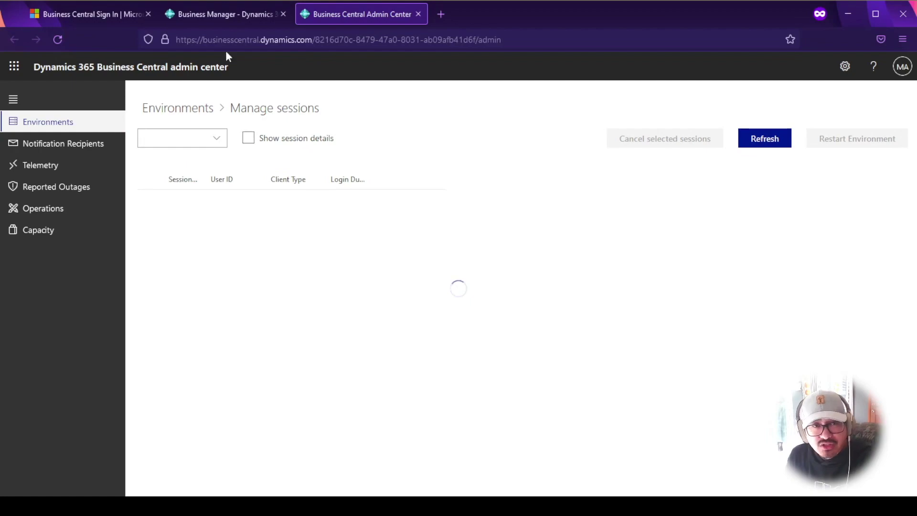
{"action": "left_click", "coordinate": [219, 19]}
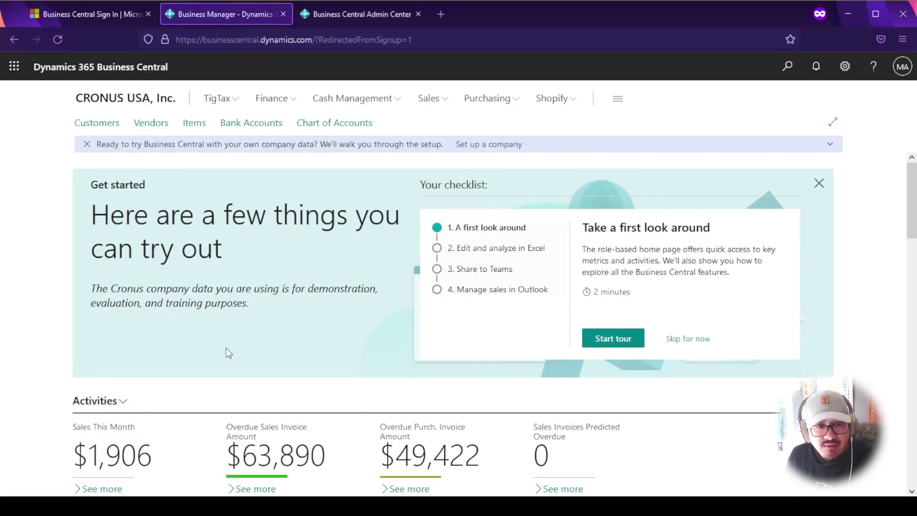
{"action": "left_click", "coordinate": [365, 18]}
Return to the environments list and open the session management page of the Production environment
{"action": "left_click", "coordinate": [19, 125]}
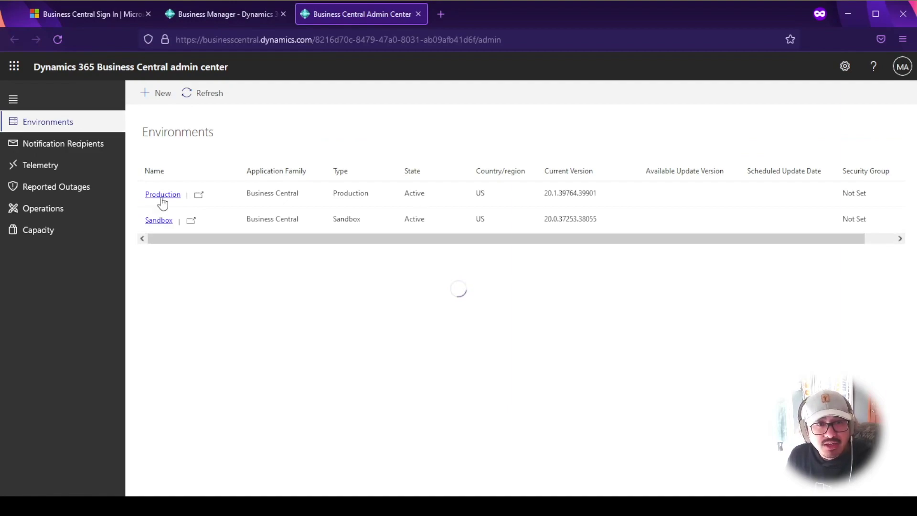
{"action": "left_click", "coordinate": [163, 196]}
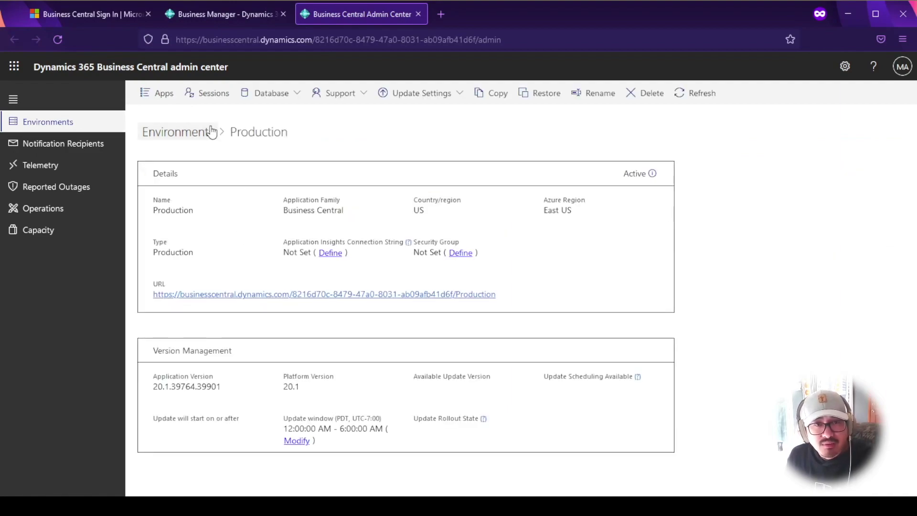
{"action": "left_click", "coordinate": [207, 94]}
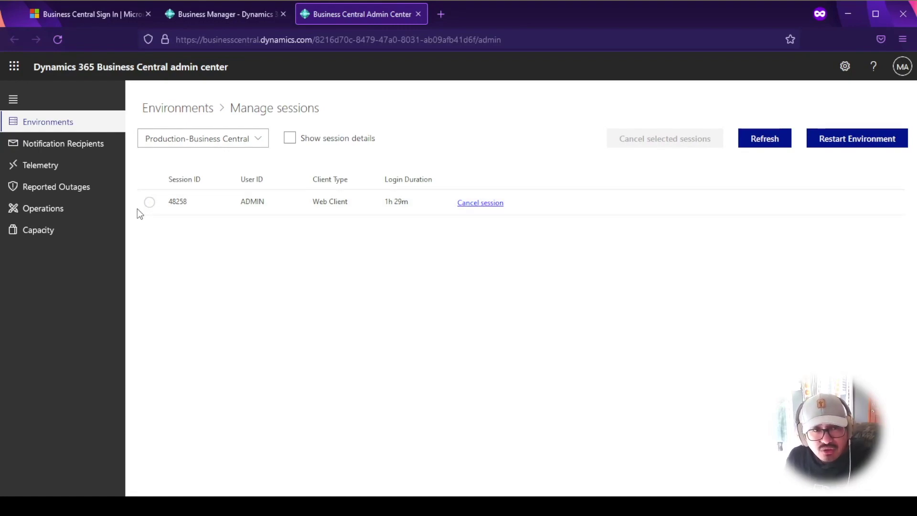
Select the ADMIN web client session and check which environments can be chosen for session management
{"action": "left_click", "coordinate": [148, 202]}
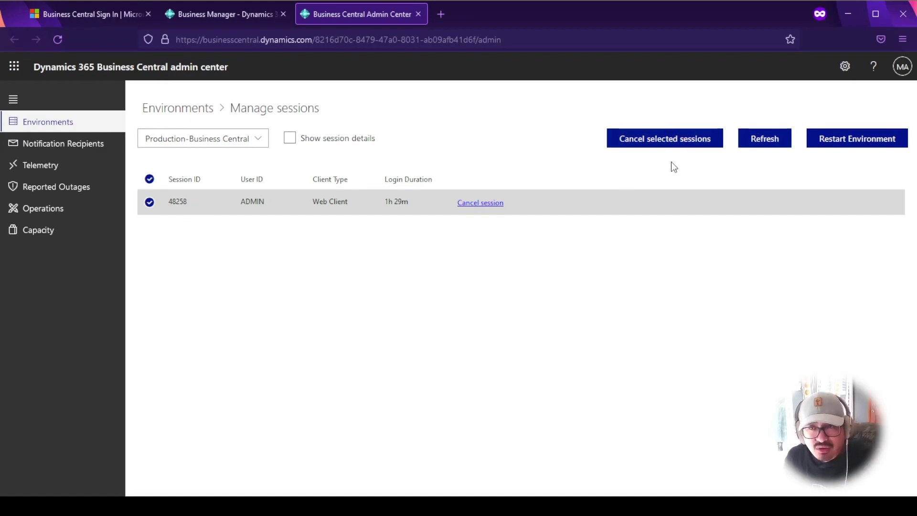
{"action": "left_click", "coordinate": [258, 139]}
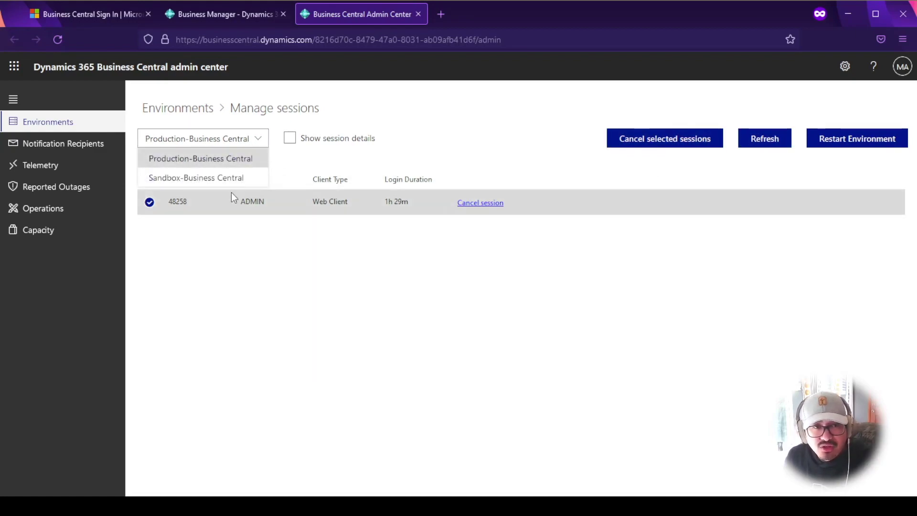
{"action": "left_click", "coordinate": [510, 136]}
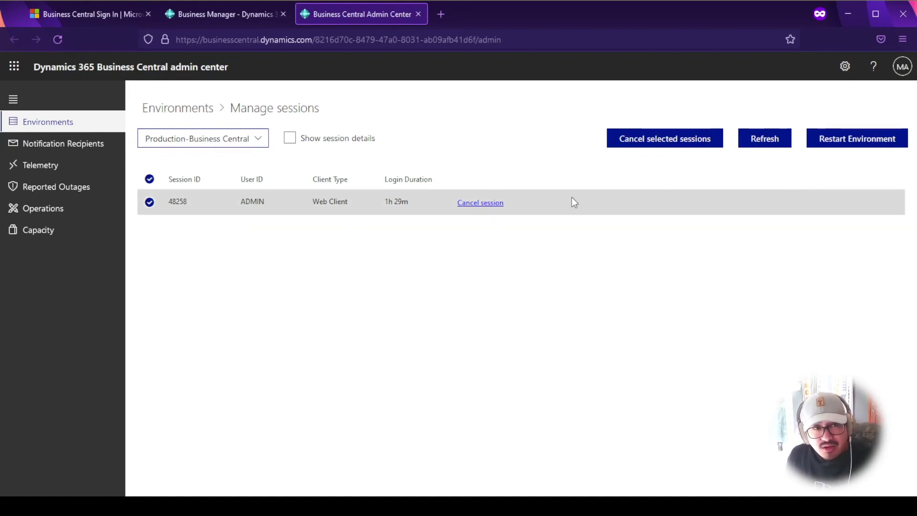
Open the list of notification recipients for the environments
{"action": "left_click", "coordinate": [72, 148]}
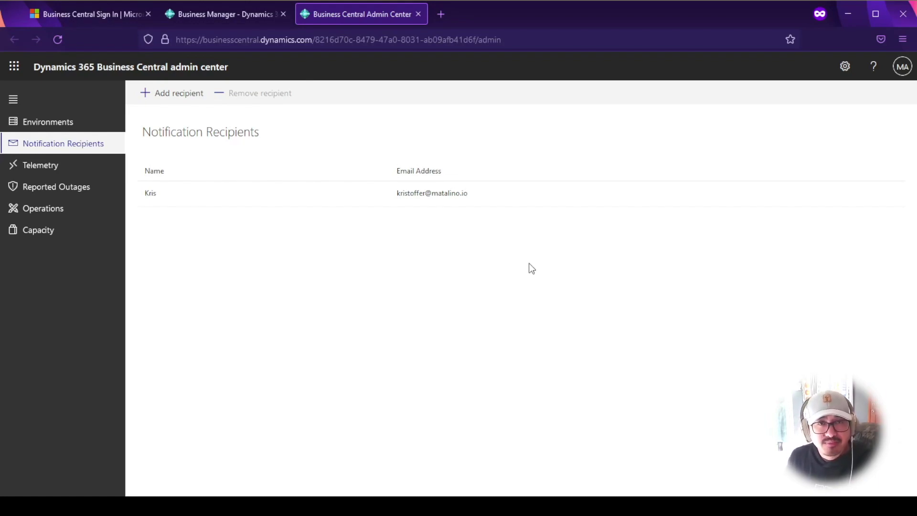
Search the Production environment's telemetry for all events, using the date 05/25/2022 and a range of -1440 minutes
{"action": "left_click", "coordinate": [66, 170]}
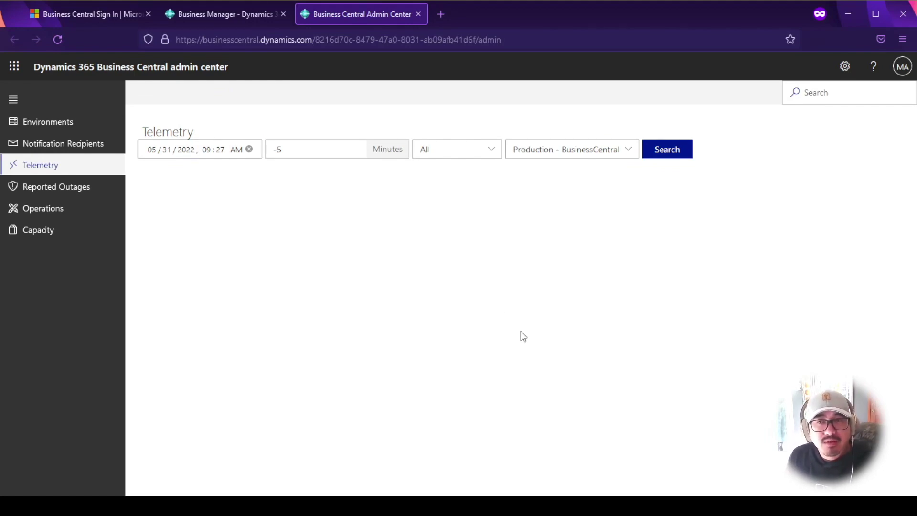
{"action": "left_click", "coordinate": [165, 151]}
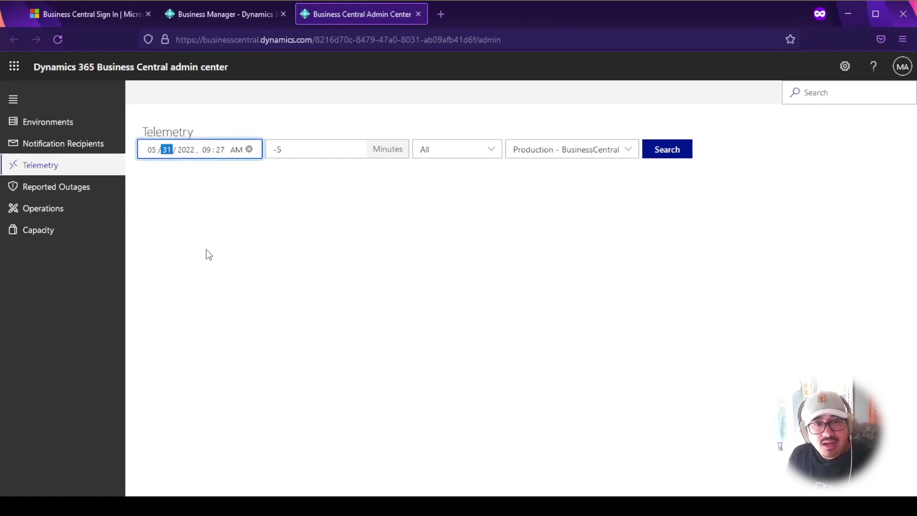
{"action": "type", "text": "25"}
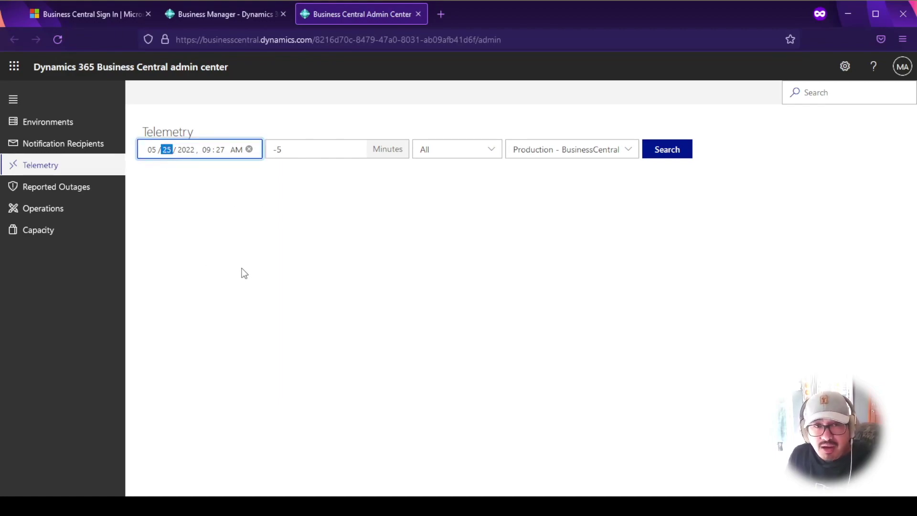
{"action": "left_click", "coordinate": [287, 149]}
{"action": "left_click_drag", "start_coordinate": [286, 149], "coordinate": [277, 149]}
{"action": "type", "text": "1440"}
{"action": "key", "text": "Tab"}
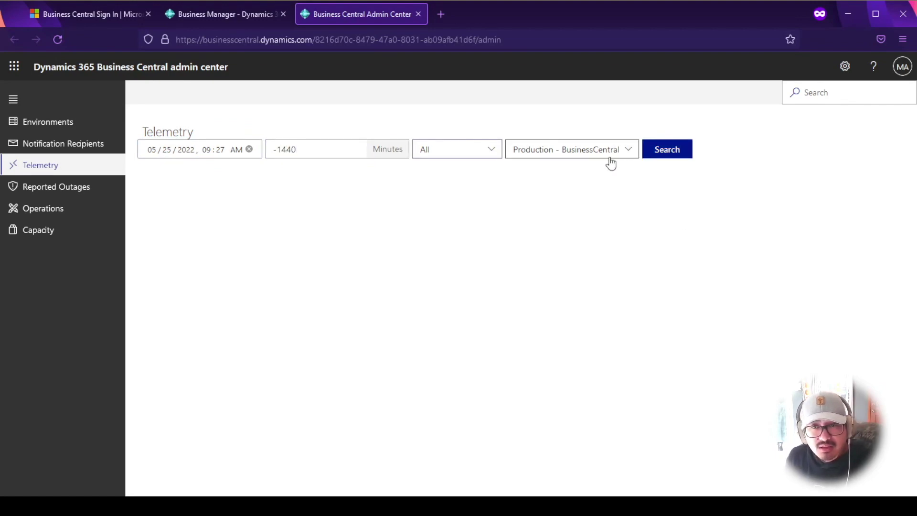
{"action": "left_click", "coordinate": [492, 150]}
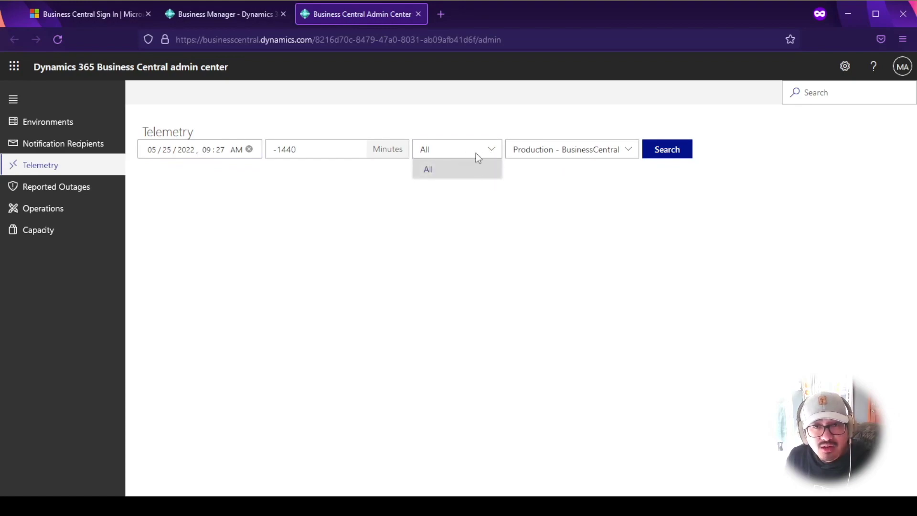
{"action": "left_click", "coordinate": [525, 175]}
{"action": "left_click", "coordinate": [667, 152]}
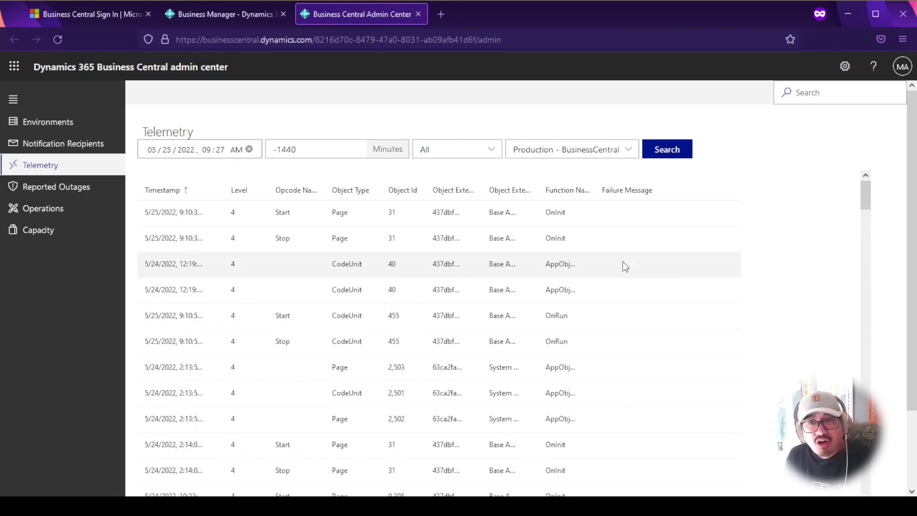
Widen the Object Extension Info and Function Name columns in the telemetry results
{"action": "left_click_drag", "start_coordinate": [541, 190], "coordinate": [626, 191]}
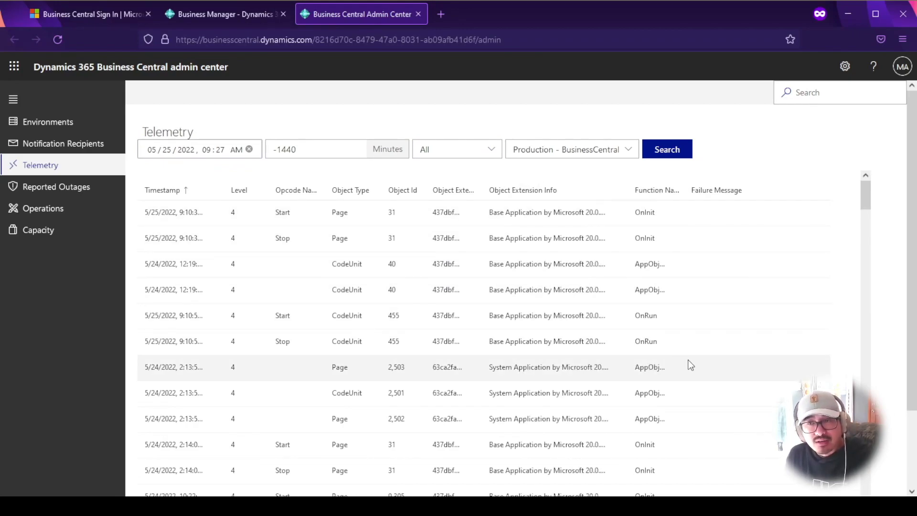
{"action": "left_click_drag", "start_coordinate": [687, 191], "coordinate": [754, 191]}
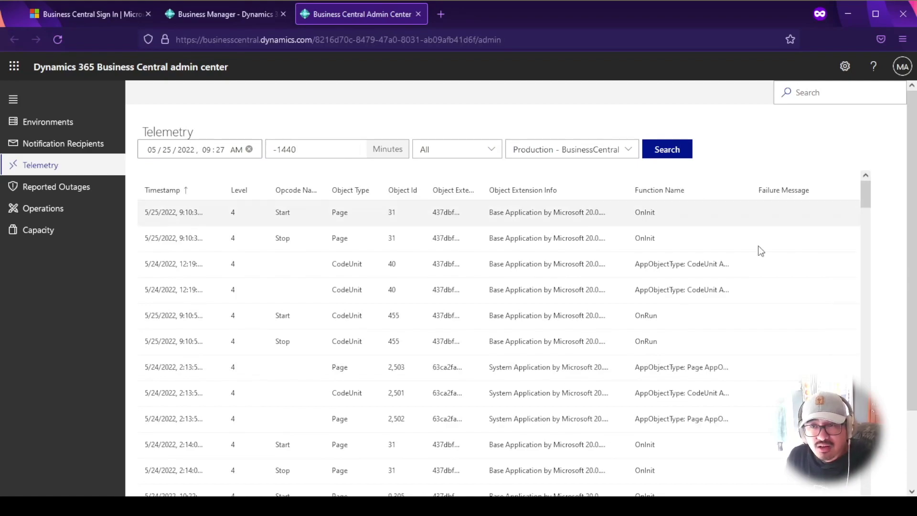
Examine the telemetry entries for their object types, extension info, function names and any failure messages
{"action": "scroll", "coordinate": [669, 339], "scroll_direction": "down", "scroll_amount": 10}
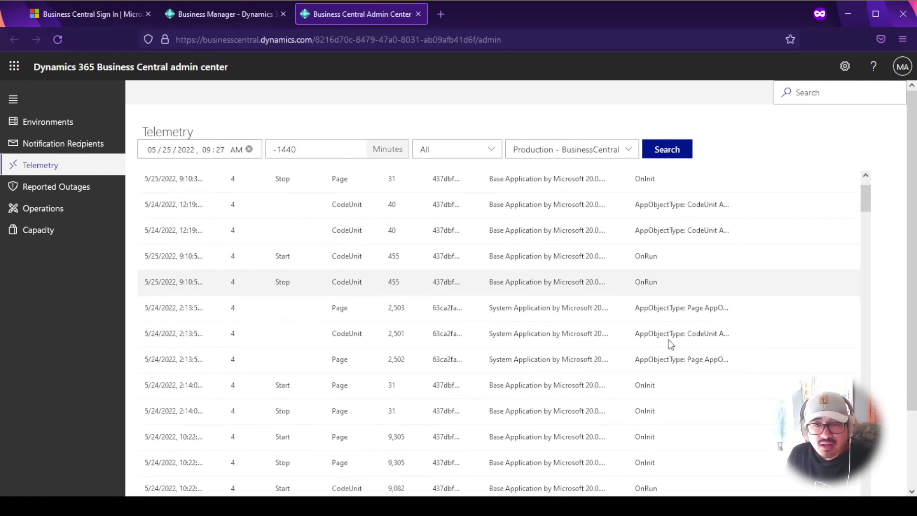
{"action": "scroll", "coordinate": [669, 340], "scroll_direction": "down", "scroll_amount": 5}
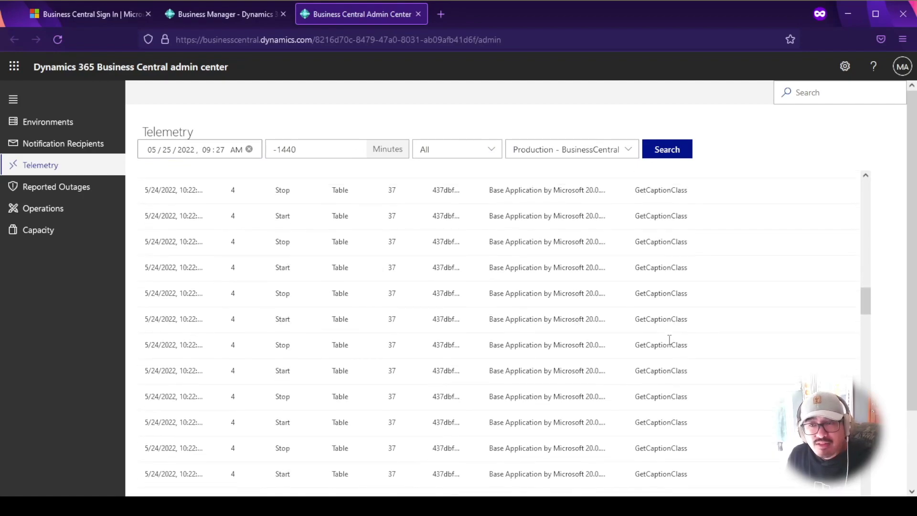
{"action": "scroll", "coordinate": [743, 356], "scroll_direction": "up", "scroll_amount": 20}
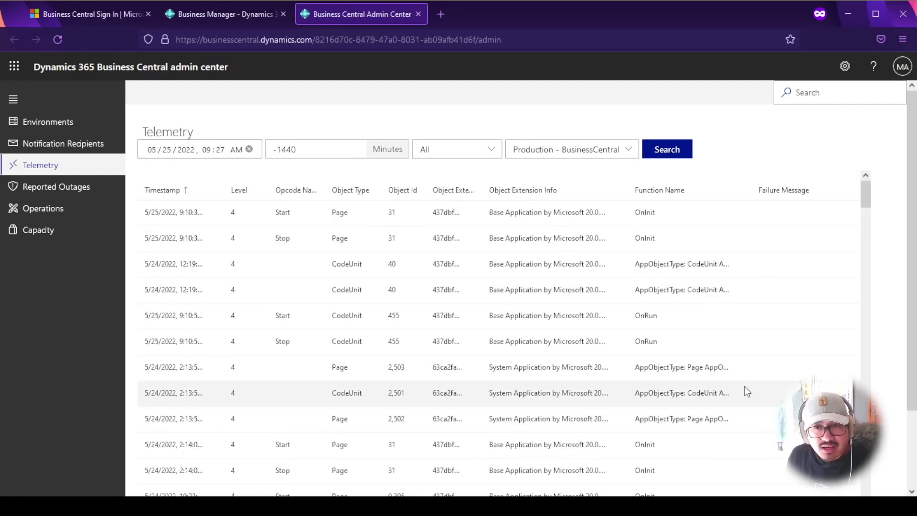
{"action": "scroll", "coordinate": [747, 392], "scroll_direction": "down", "scroll_amount": 10}
{"action": "scroll", "coordinate": [747, 392], "scroll_direction": "down", "scroll_amount": 10}
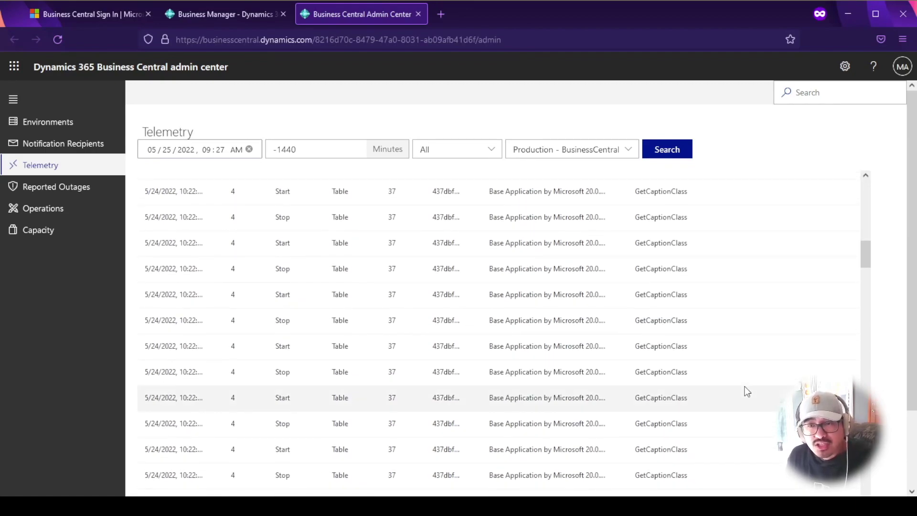
{"action": "scroll", "coordinate": [746, 392], "scroll_direction": "down", "scroll_amount": 5}
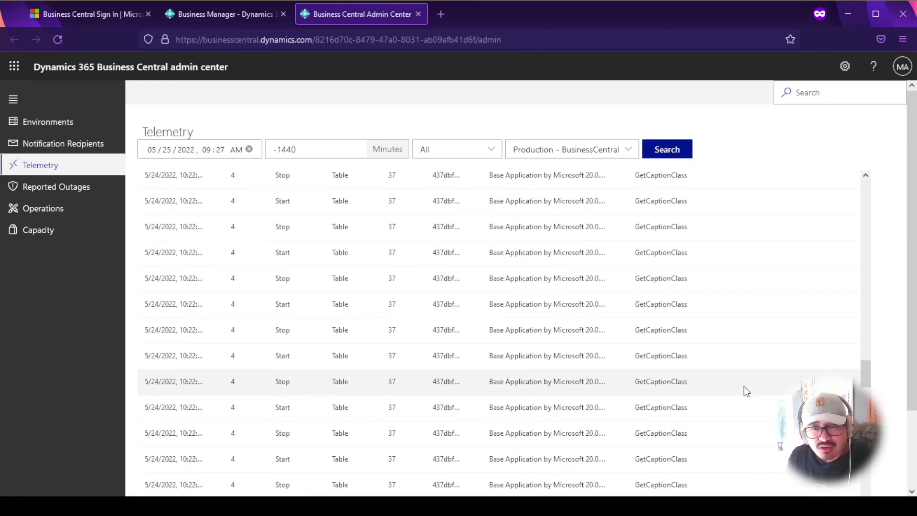
{"action": "scroll", "coordinate": [744, 388], "scroll_direction": "down", "scroll_amount": 10}
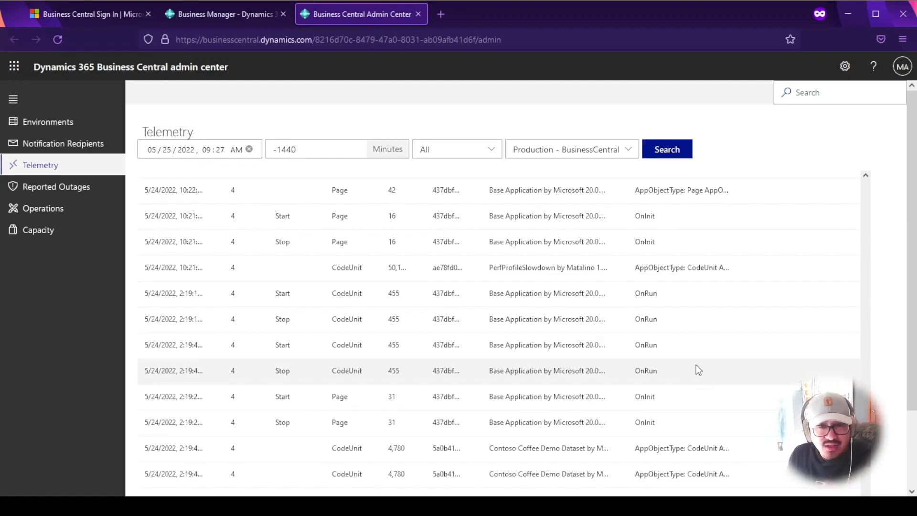
{"action": "scroll", "coordinate": [714, 393], "scroll_direction": "down", "scroll_amount": 5}
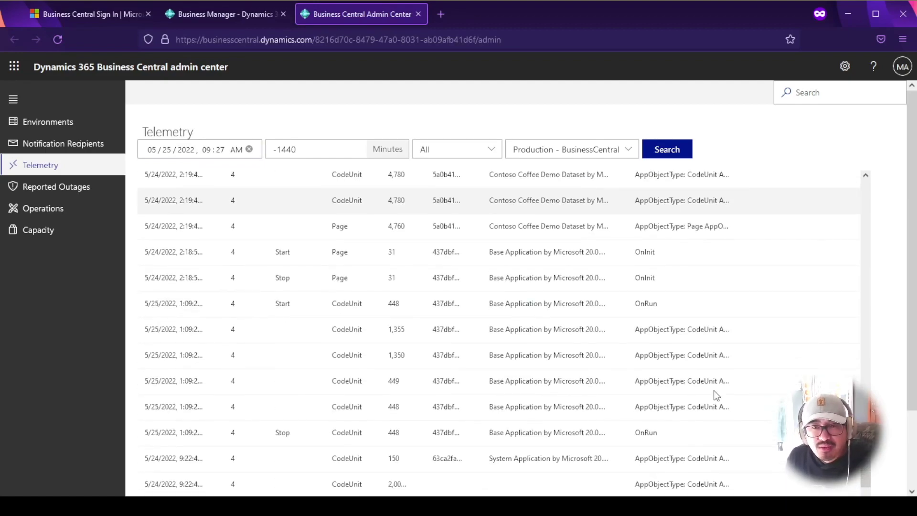
{"action": "scroll", "coordinate": [715, 392], "scroll_direction": "down", "scroll_amount": 5}
{"action": "scroll", "coordinate": [716, 396], "scroll_direction": "down", "scroll_amount": 8}
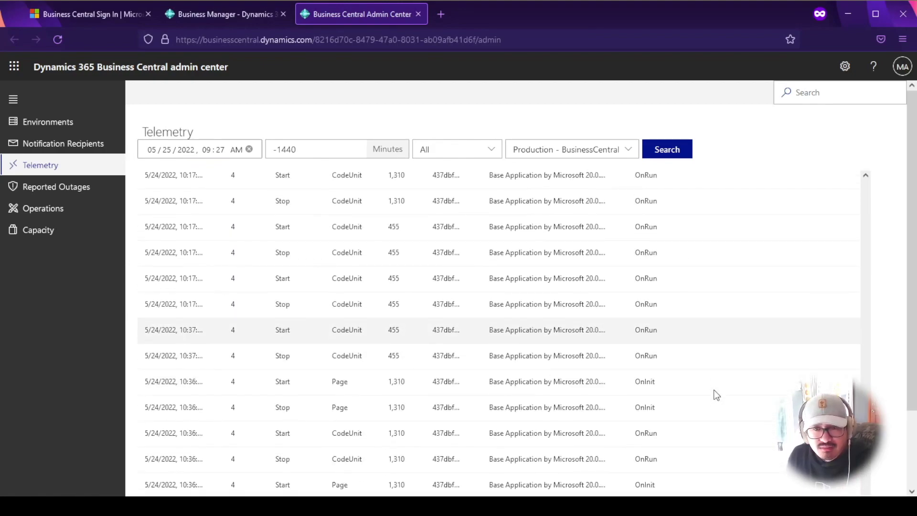
{"action": "scroll", "coordinate": [722, 396], "scroll_direction": "down", "scroll_amount": 2}
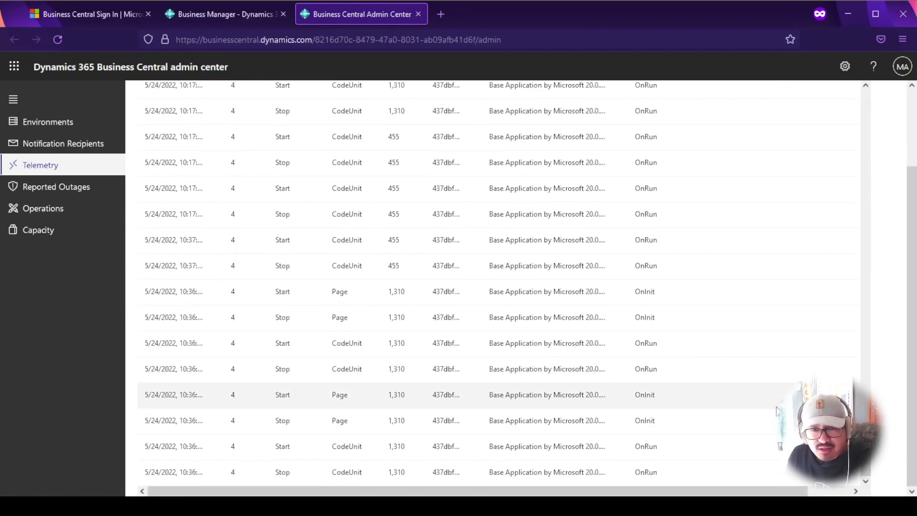
{"action": "scroll", "coordinate": [776, 410], "scroll_direction": "up", "scroll_amount": 8}
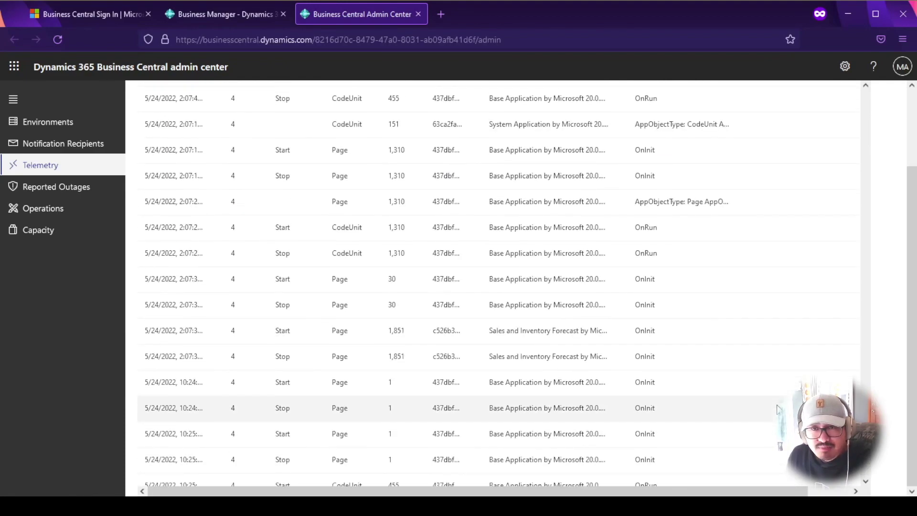
Find a telemetry entry from the PerfProfileSlowdown extension and highlight its extension info
{"action": "scroll", "coordinate": [618, 287], "scroll_direction": "up", "scroll_amount": 6}
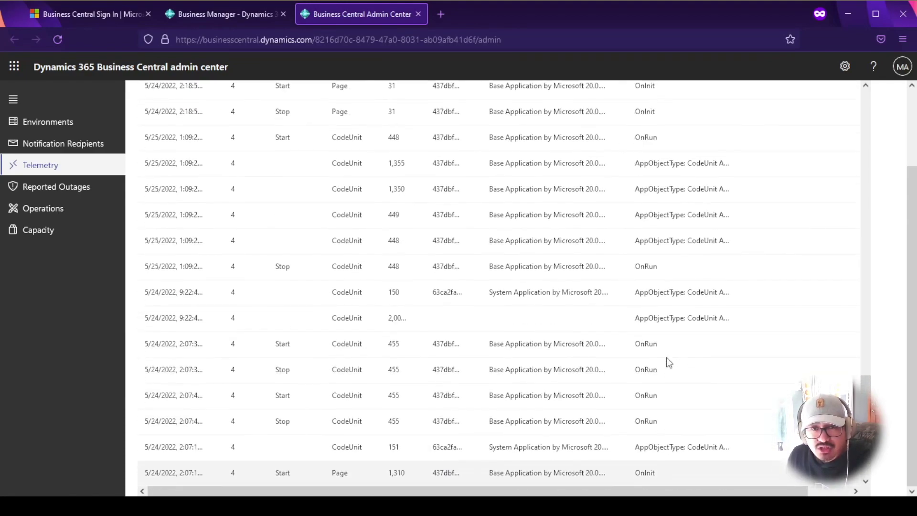
{"action": "scroll", "coordinate": [594, 333], "scroll_direction": "up", "scroll_amount": 6}
{"action": "scroll", "coordinate": [594, 333], "scroll_direction": "up", "scroll_amount": 4}
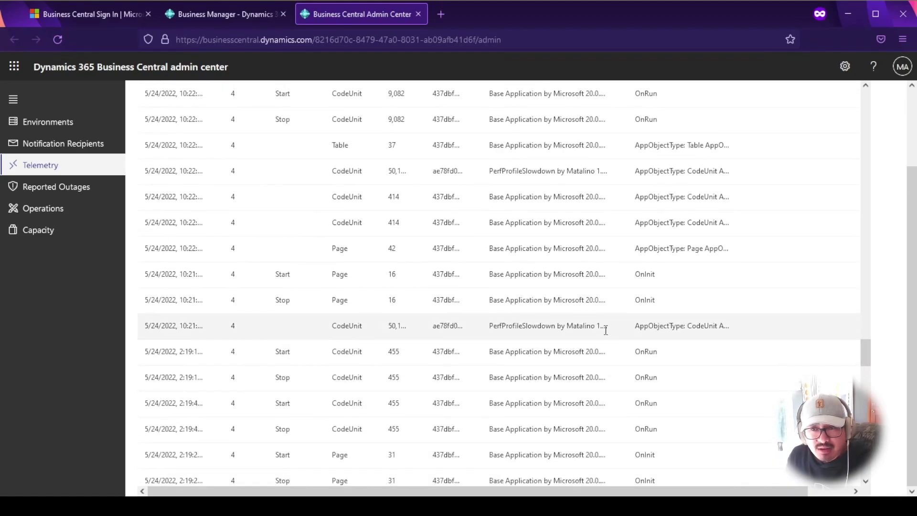
{"action": "left_click_drag", "start_coordinate": [606, 330], "coordinate": [473, 325]}
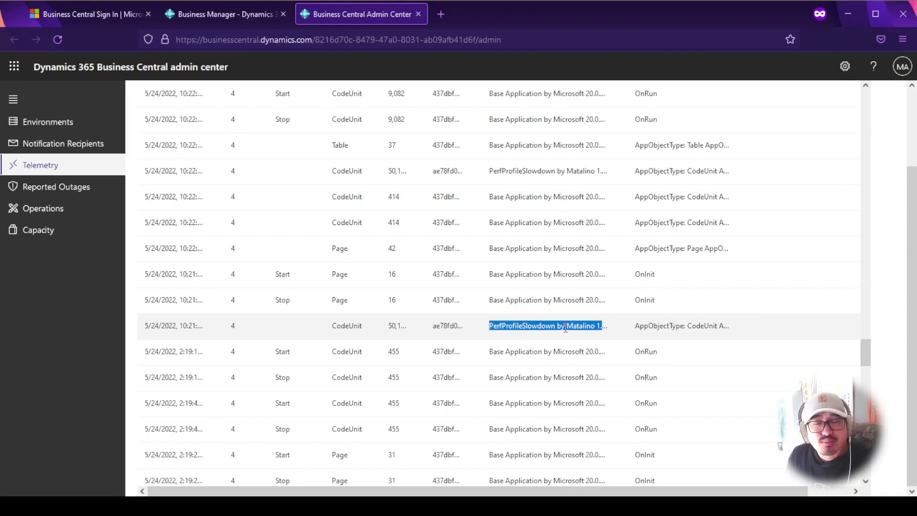
Widen the Object Id column in the telemetry results and highlight the PerfProfileSlowdown entry's object ID
{"action": "scroll", "coordinate": [450, 325], "scroll_direction": "up", "scroll_amount": 10}
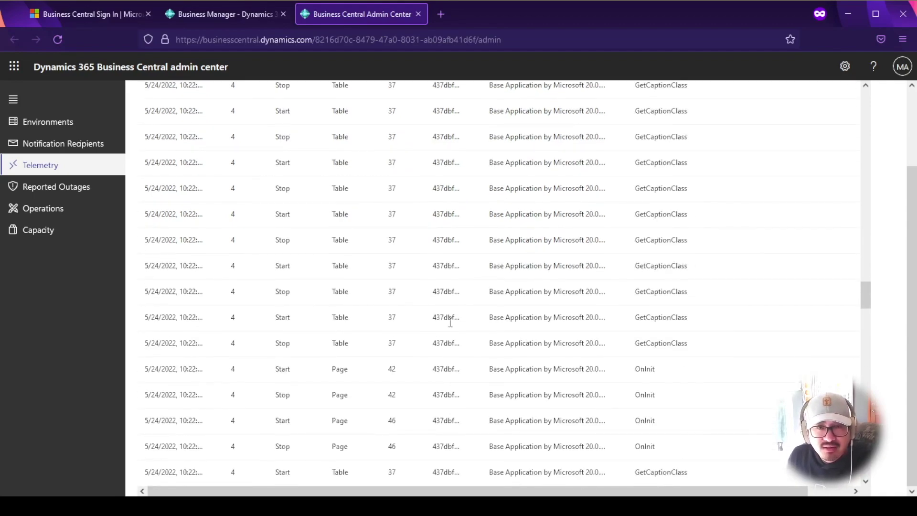
{"action": "scroll", "coordinate": [450, 324], "scroll_direction": "up", "scroll_amount": 10}
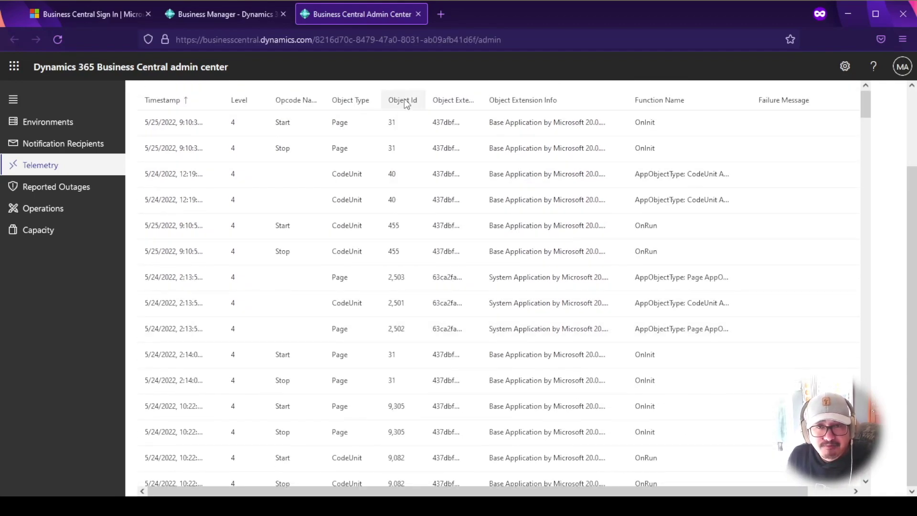
{"action": "left_click_drag", "start_coordinate": [428, 100], "coordinate": [545, 100]}
{"action": "scroll", "coordinate": [568, 392], "scroll_direction": "down", "scroll_amount": 10}
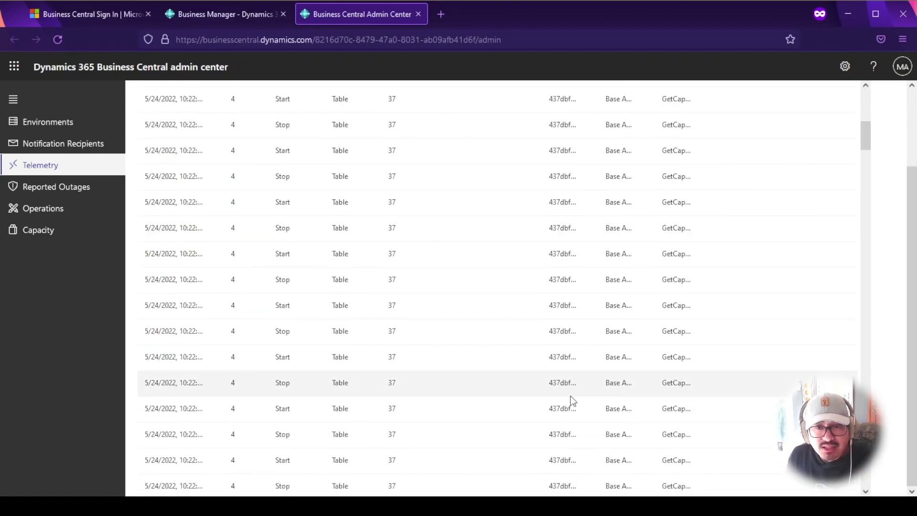
{"action": "scroll", "coordinate": [569, 392], "scroll_direction": "down", "scroll_amount": 10}
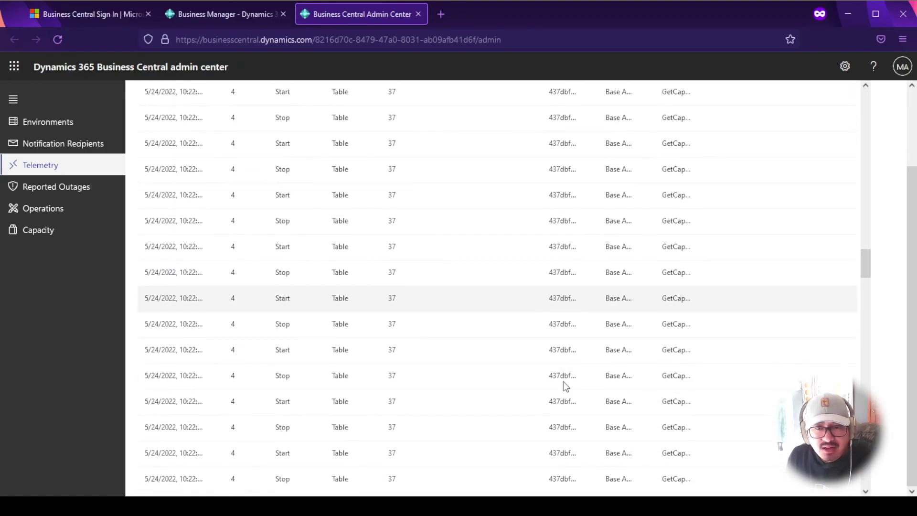
{"action": "scroll", "coordinate": [564, 381], "scroll_direction": "down", "scroll_amount": 10}
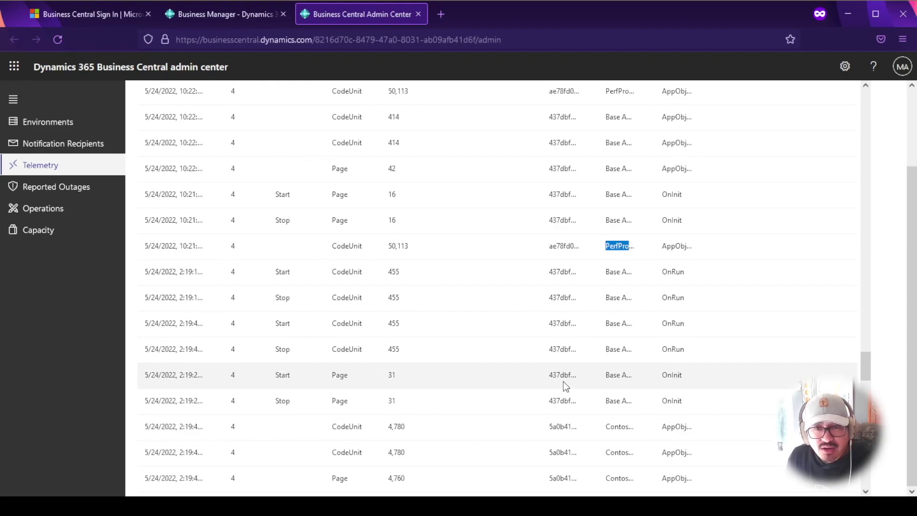
{"action": "left_click_drag", "start_coordinate": [409, 248], "coordinate": [391, 247]}
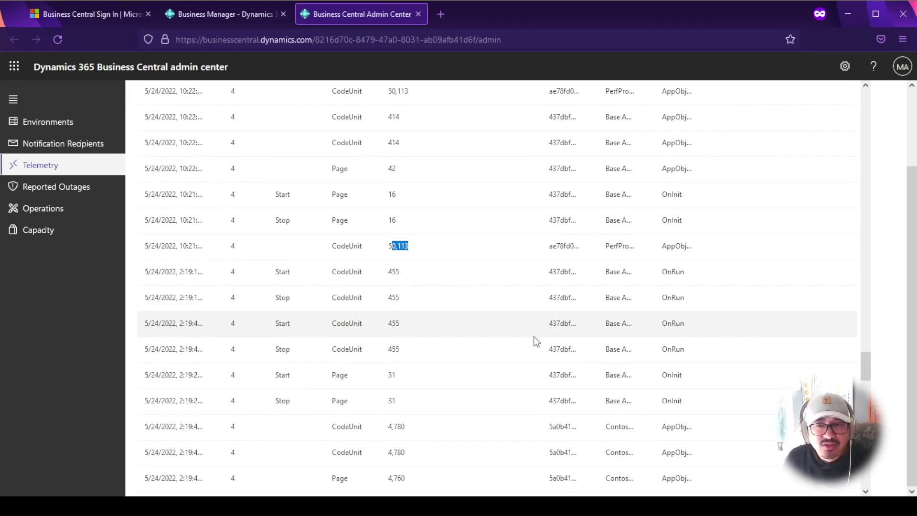
Open the overview of reported production outages
{"action": "scroll", "coordinate": [570, 357], "scroll_direction": "up", "scroll_amount": 20}
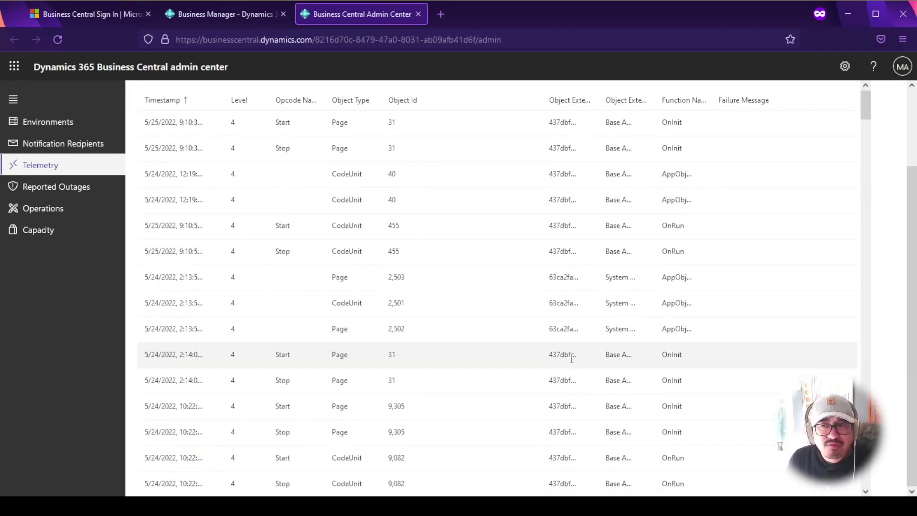
{"action": "scroll", "coordinate": [547, 345], "scroll_direction": "up", "scroll_amount": 3}
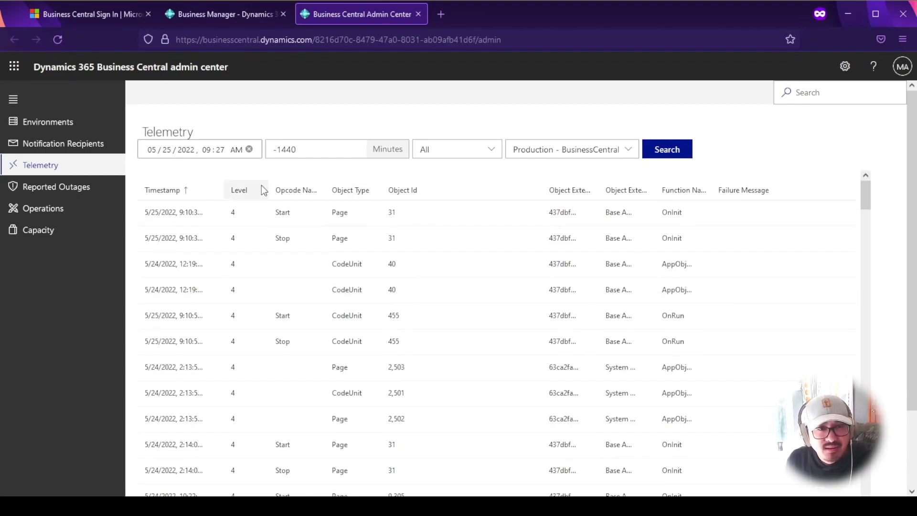
{"action": "left_click", "coordinate": [81, 192]}
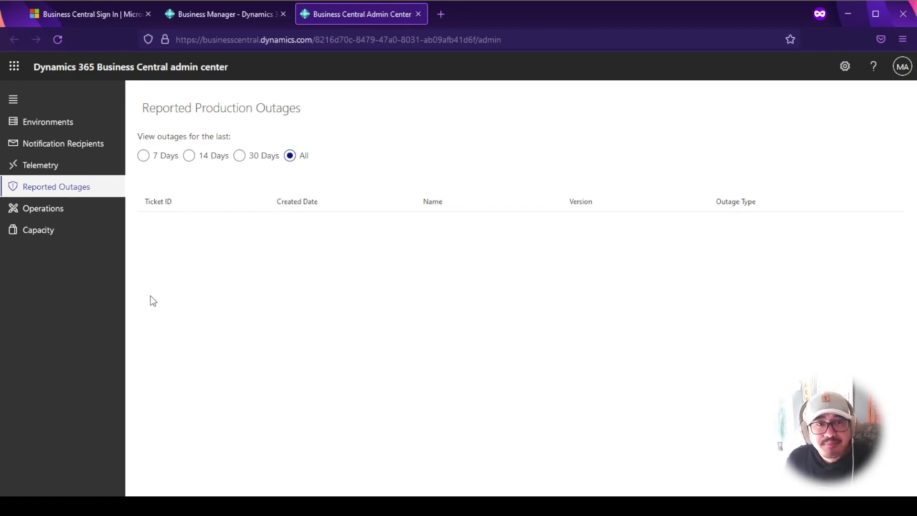
List the operations of all environments for the last 30 days and widen the Operation column
{"action": "left_click", "coordinate": [86, 214]}
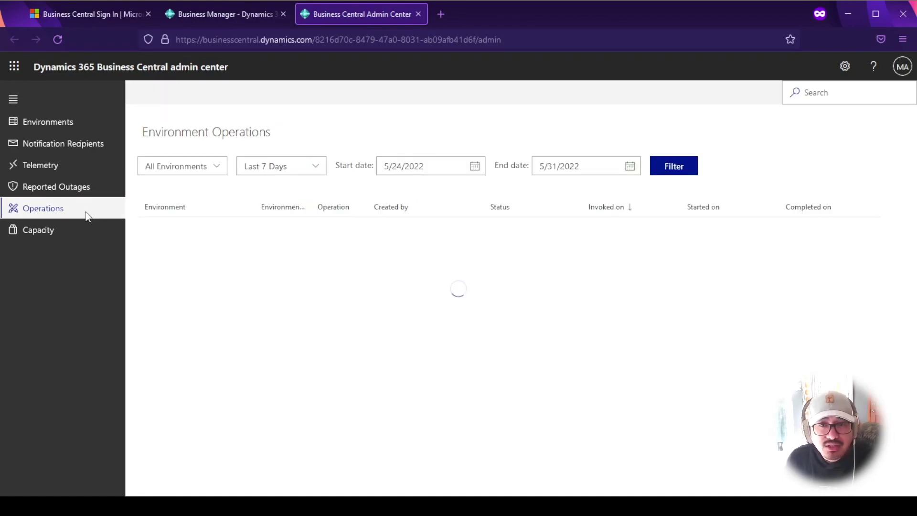
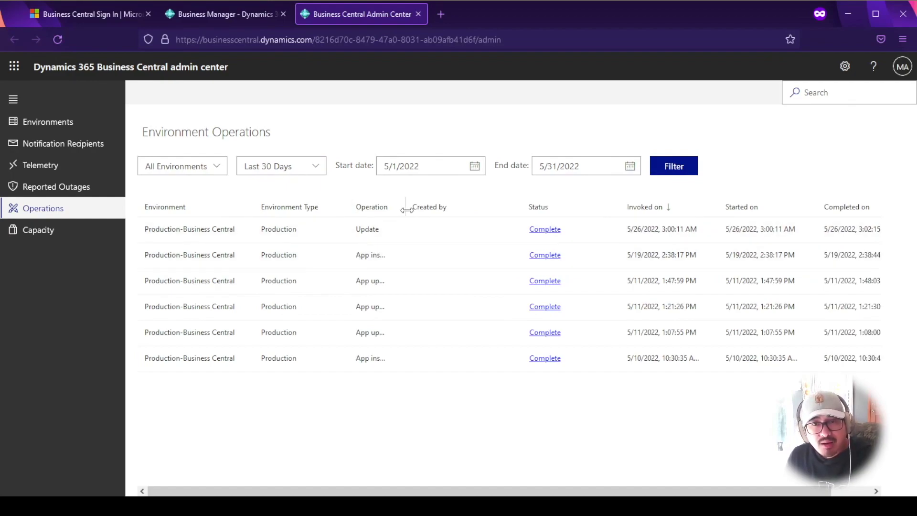
{"action": "left_click_drag", "start_coordinate": [406, 206], "coordinate": [450, 207]}
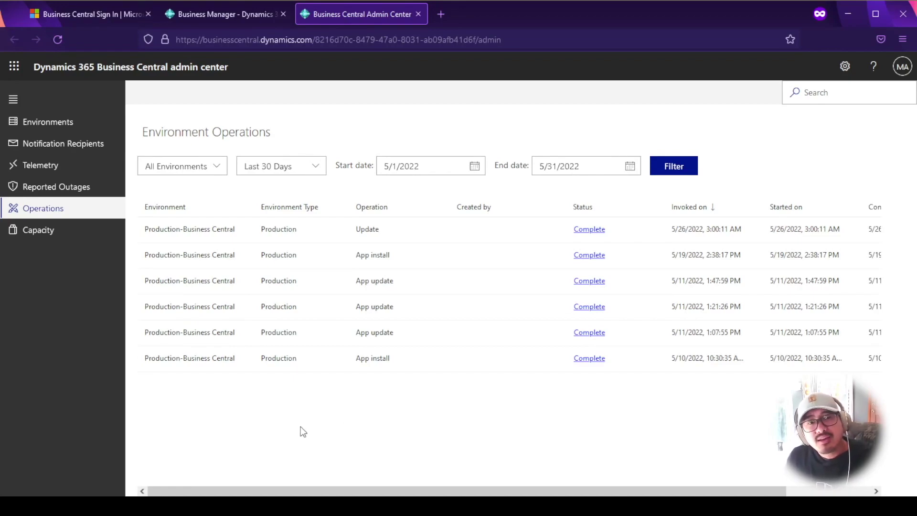
Open the capacity overview and check the storage capacity by source, highlighting the user licenses and total values
{"action": "left_click", "coordinate": [90, 237]}
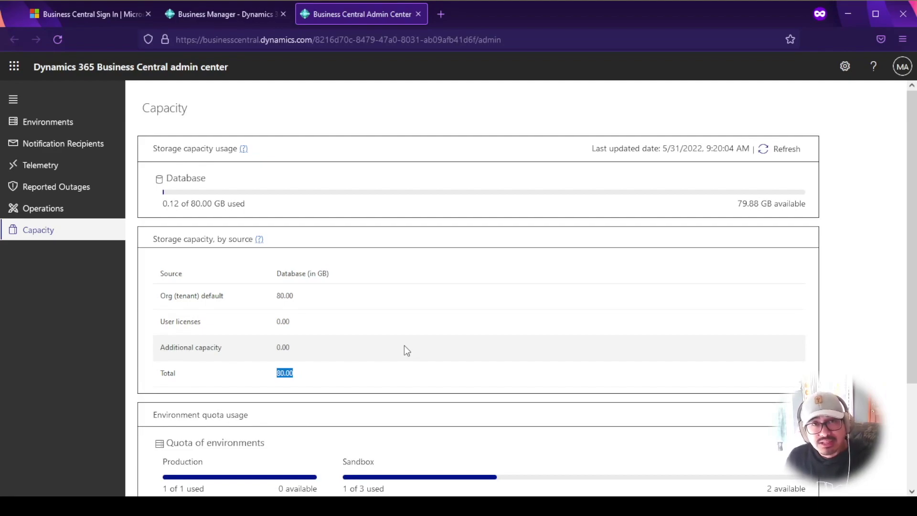
{"action": "left_click", "coordinate": [298, 323]}
{"action": "double_click", "coordinate": [283, 321]}
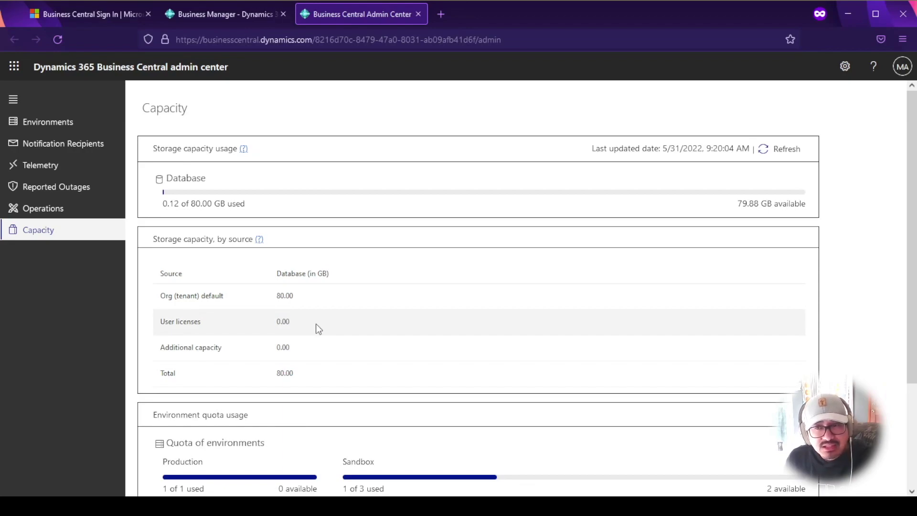
{"action": "left_click", "coordinate": [298, 373]}
{"action": "double_click", "coordinate": [298, 374]}
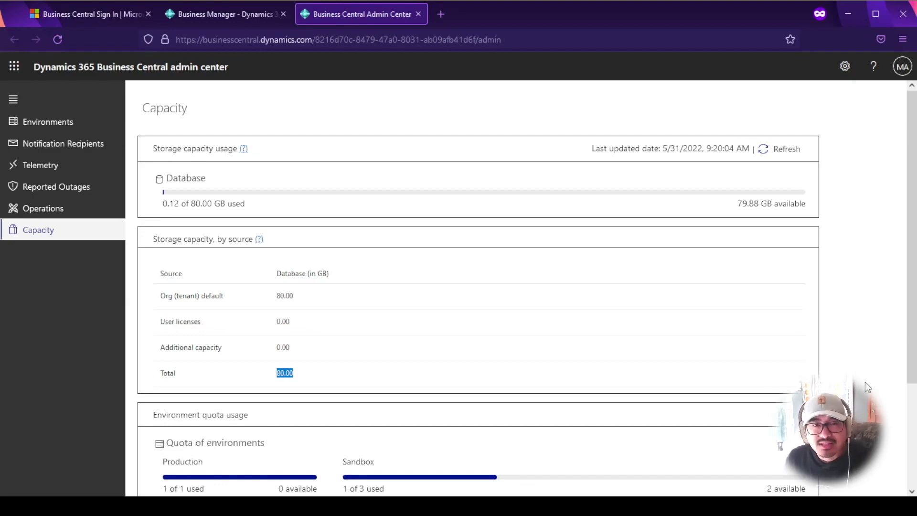
Open the Production environment's list of tables from its storage usage and check the size of the Change Log Entry table
{"action": "scroll", "coordinate": [874, 384], "scroll_direction": "down", "scroll_amount": 3}
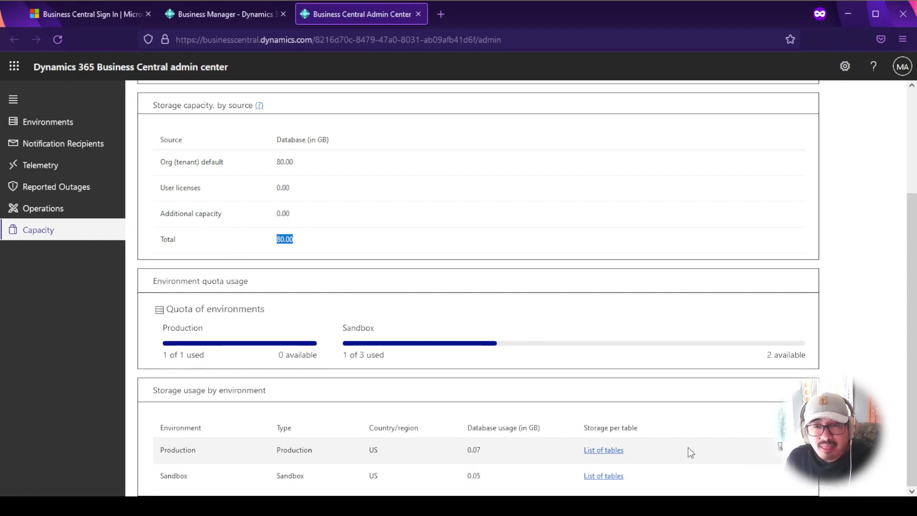
{"action": "left_click", "coordinate": [609, 451]}
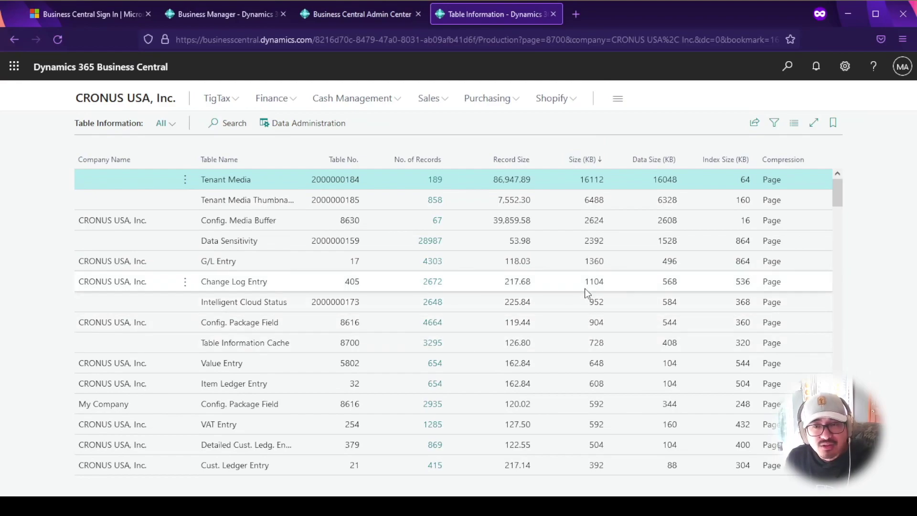
{"action": "left_click_drag", "start_coordinate": [581, 285], "coordinate": [608, 280]}
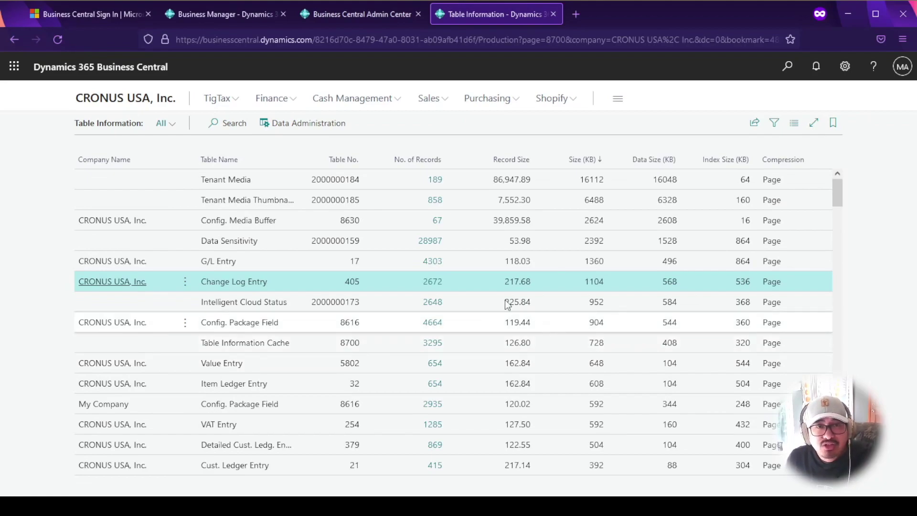
Return to the admin center's capacity overview and review the environment quotas and database storage usage
{"action": "left_click", "coordinate": [352, 16]}
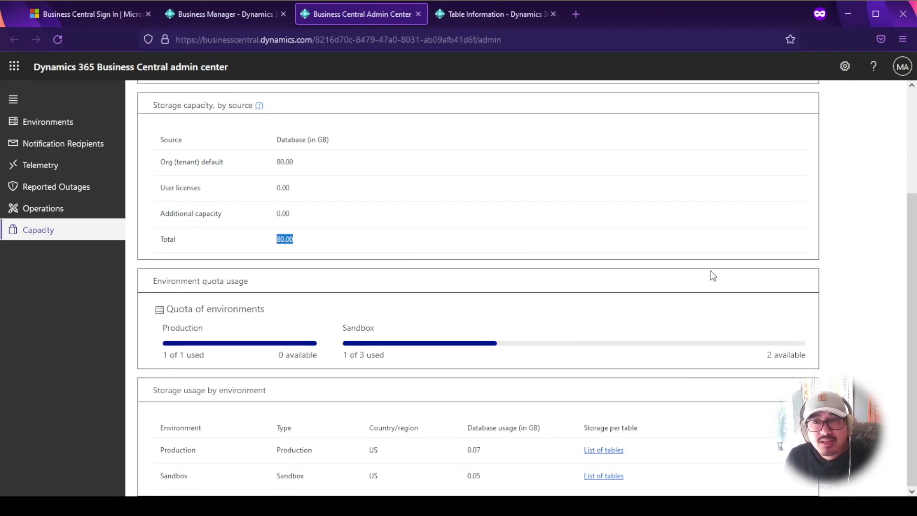
{"action": "scroll", "coordinate": [728, 293], "scroll_direction": "up", "scroll_amount": 2}
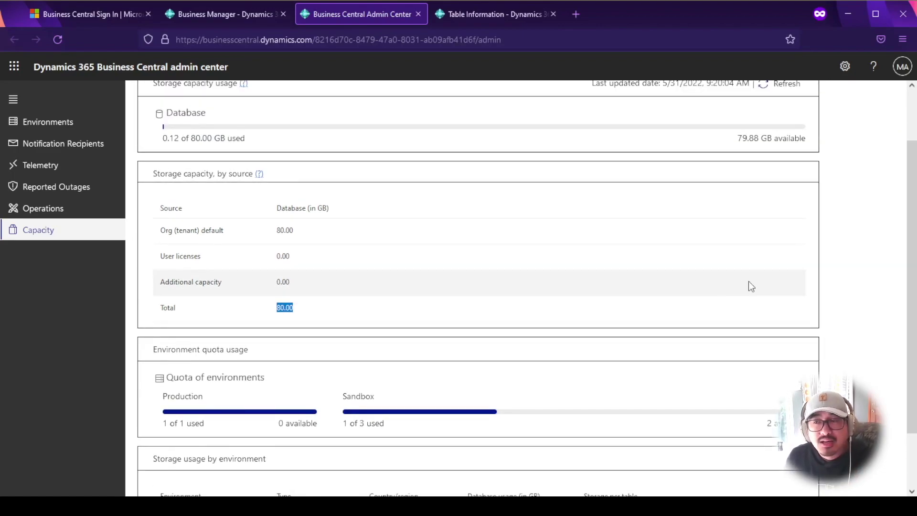
{"action": "scroll", "coordinate": [801, 283], "scroll_direction": "up", "scroll_amount": 2}
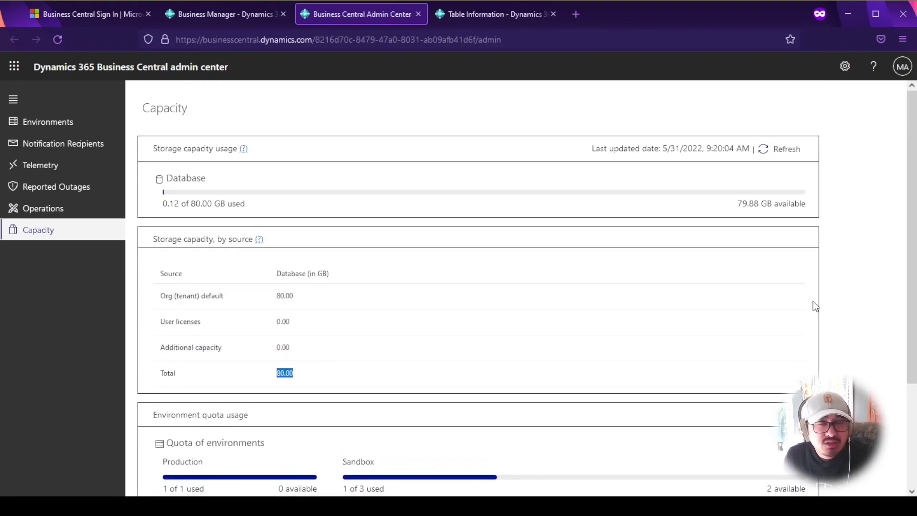